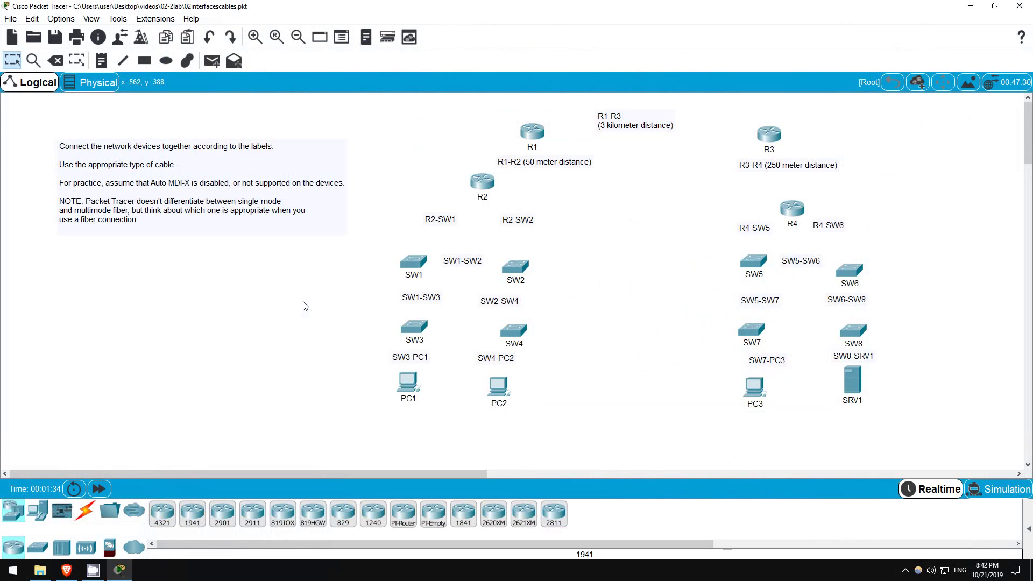
# Step: Switch the device-type picker to the Connections category so cable types are listed
pyautogui.click(86, 513)
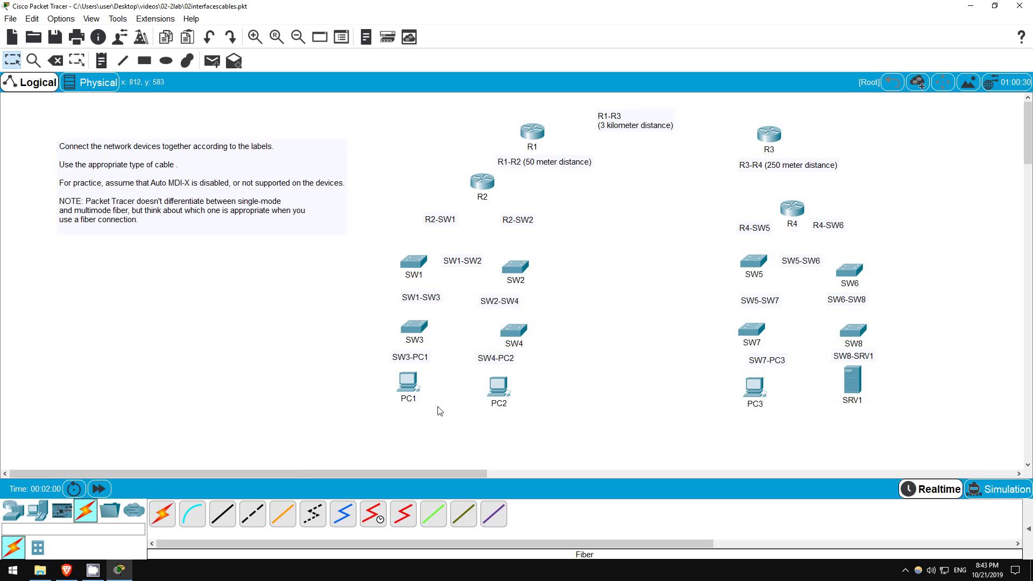
pyautogui.moveTo(438, 406); pyautogui.dragTo(384, 316)
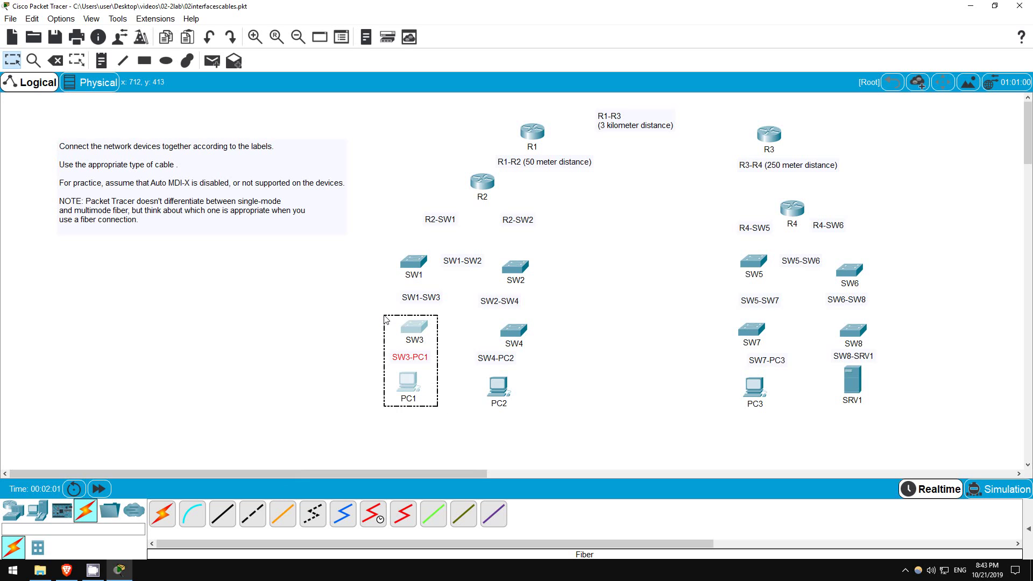
pyautogui.click(225, 444)
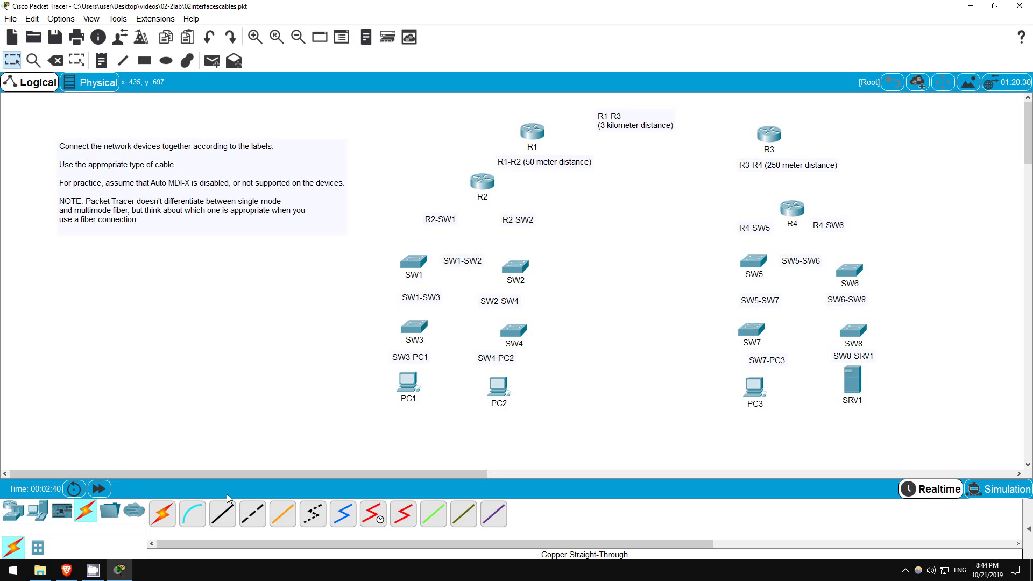
# Step: Cable PC1's FastEthernet0 to SW3's FastEthernet1/1 with copper straight-through
pyautogui.click(227, 514)
pyautogui.click(406, 384)
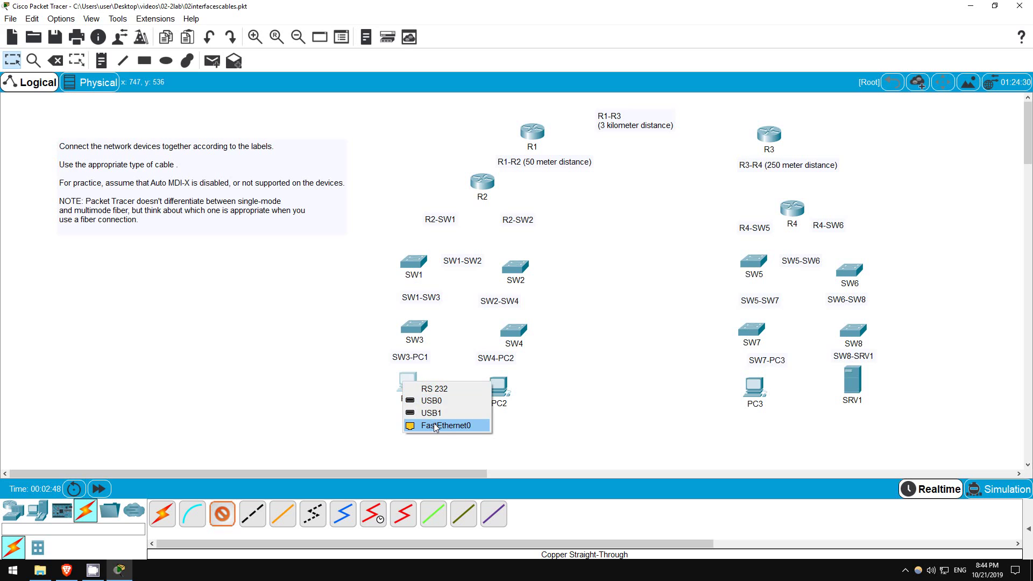
pyautogui.click(436, 425)
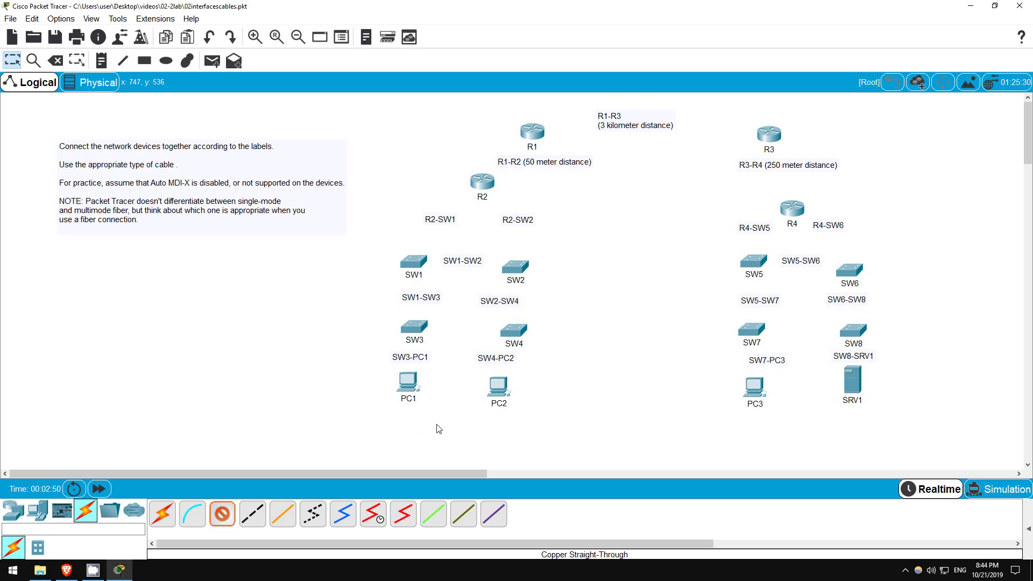
pyautogui.click(417, 329)
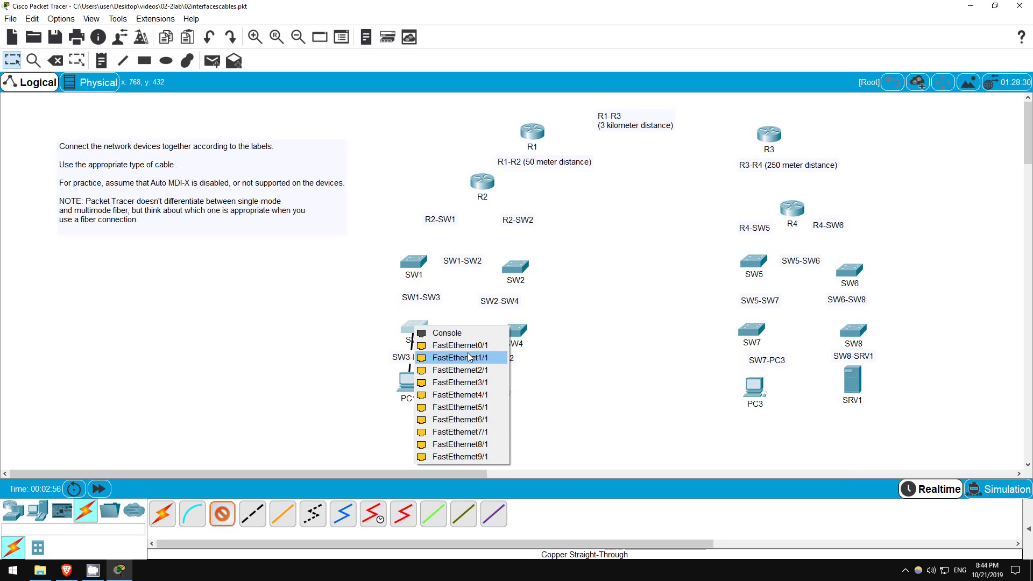
pyautogui.click(470, 357)
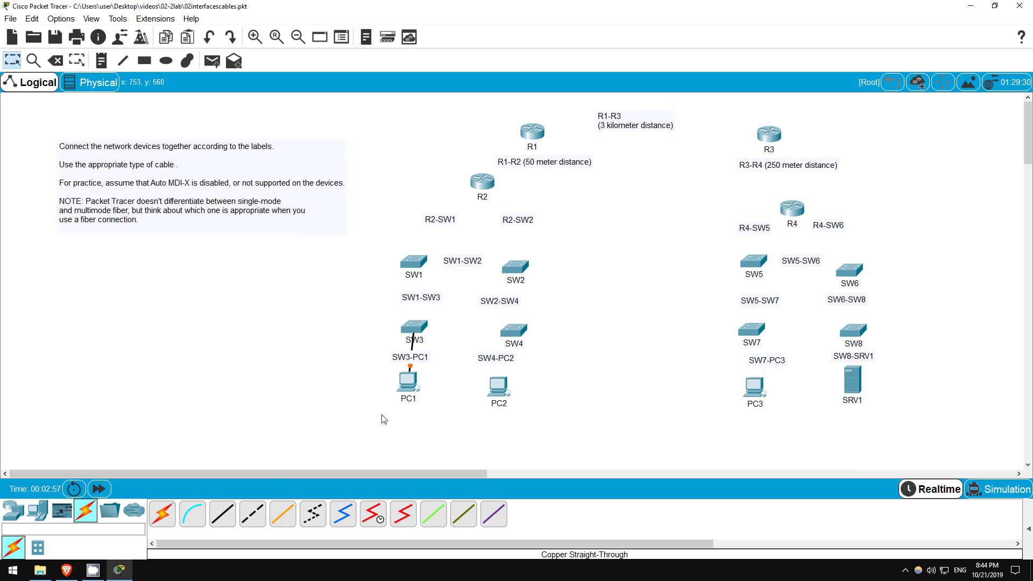
# Step: Cable PC2's FastEthernet0 to SW4's FastEthernet0/1 with straight-through copper
pyautogui.click(230, 510)
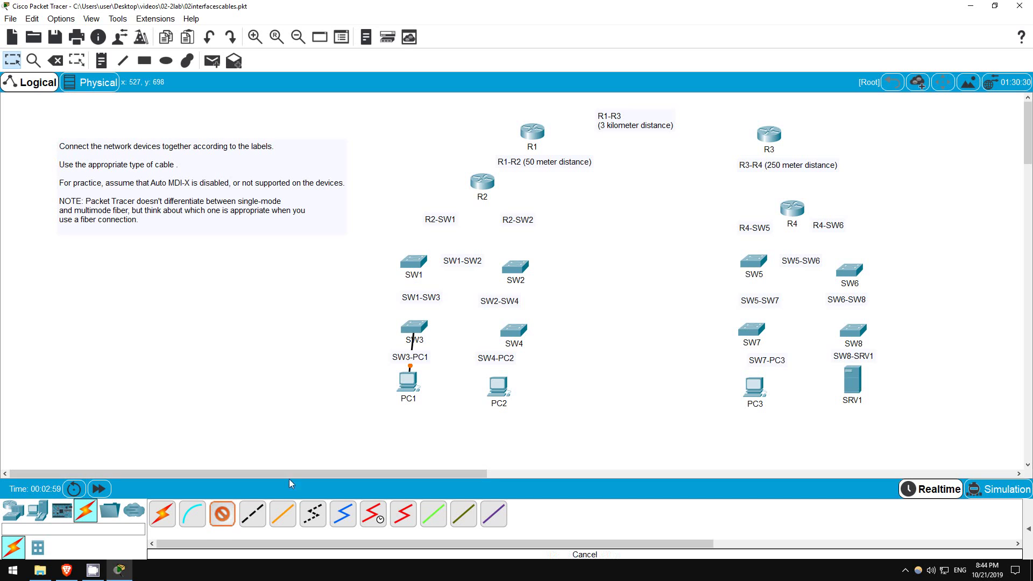
pyautogui.click(490, 389)
pyautogui.click(503, 429)
pyautogui.click(521, 333)
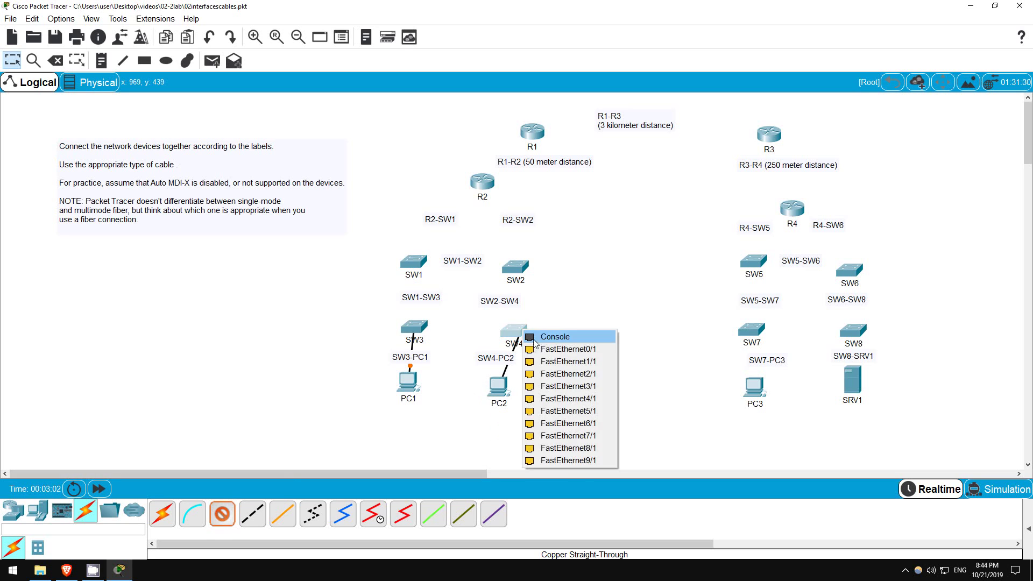
pyautogui.click(538, 349)
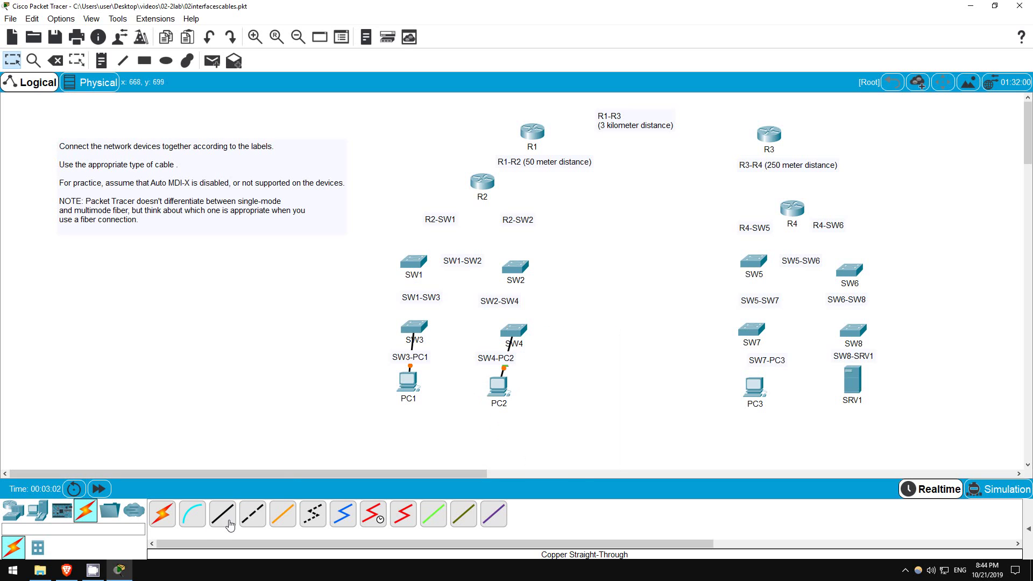
# Step: Connect PC3's FastEthernet0 to SW7's FastEthernet0/1, and start SRV1's FastEthernet0 cable toward SW8
pyautogui.click(756, 387)
pyautogui.click(773, 417)
pyautogui.click(751, 329)
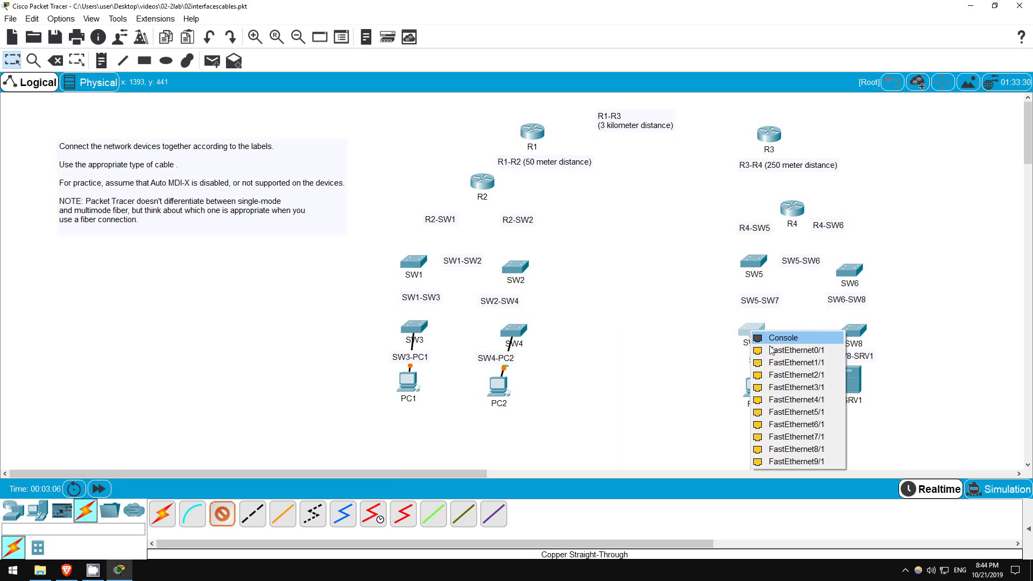
pyautogui.click(771, 350)
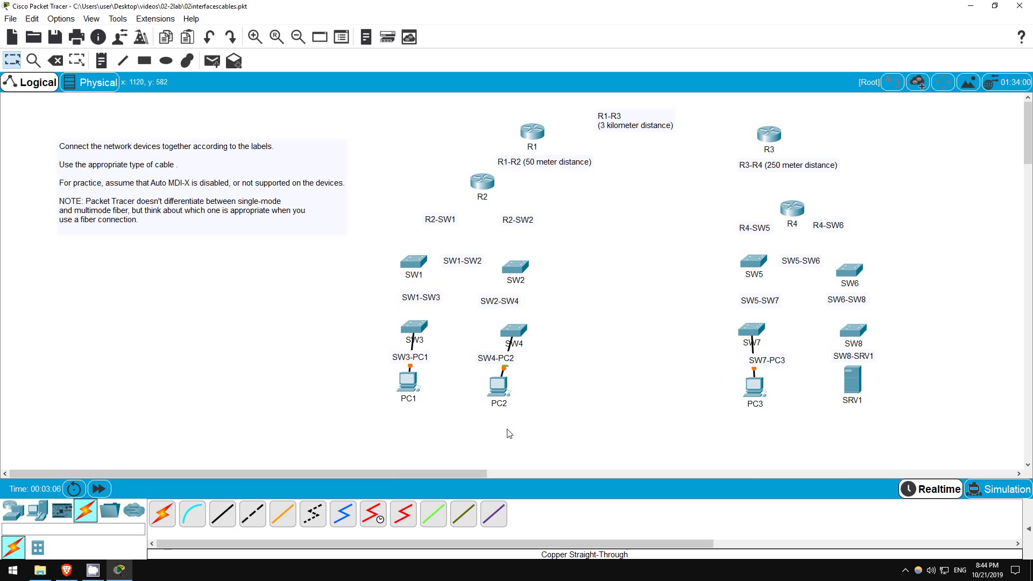
pyautogui.click(852, 383)
pyautogui.click(871, 392)
pyautogui.click(854, 330)
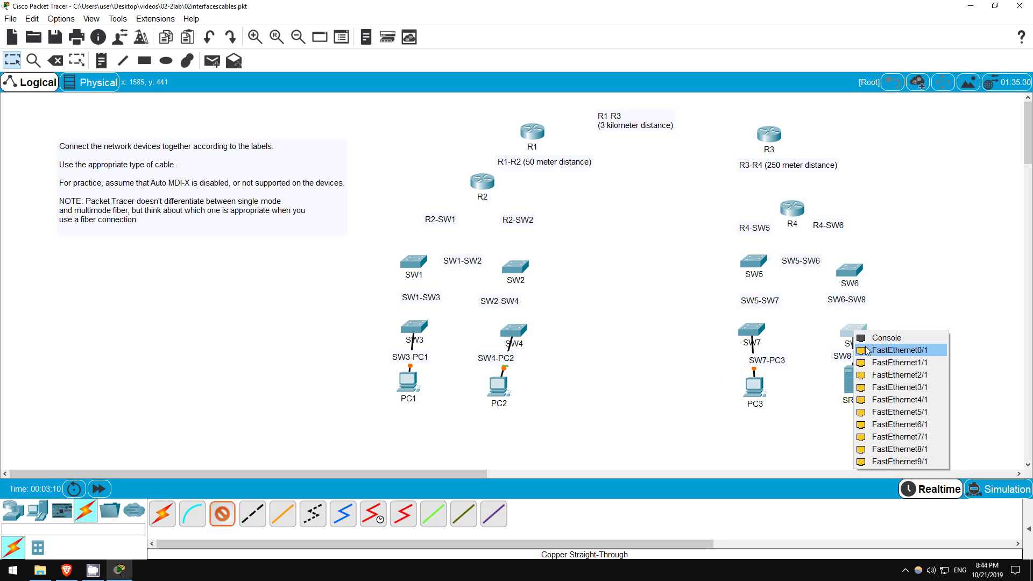
# Step: Finish the SRV1 cable on SW8's FastEthernet0/1
pyautogui.click(866, 350)
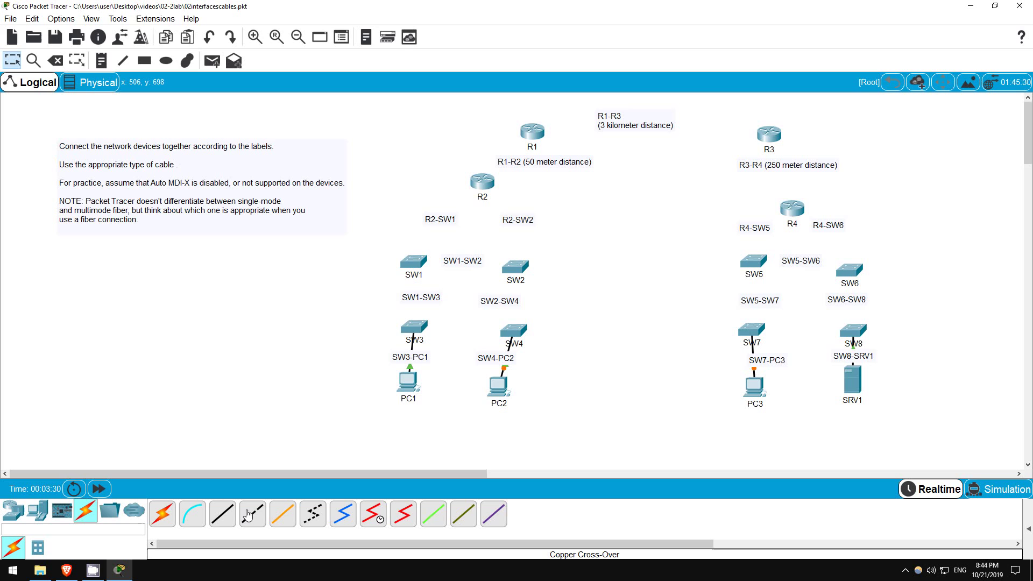
# Step: Link SW3 to SW1, and SW1 Fa1/1 to SW2 Fa0/1, with copper cross-over cables
pyautogui.click(248, 516)
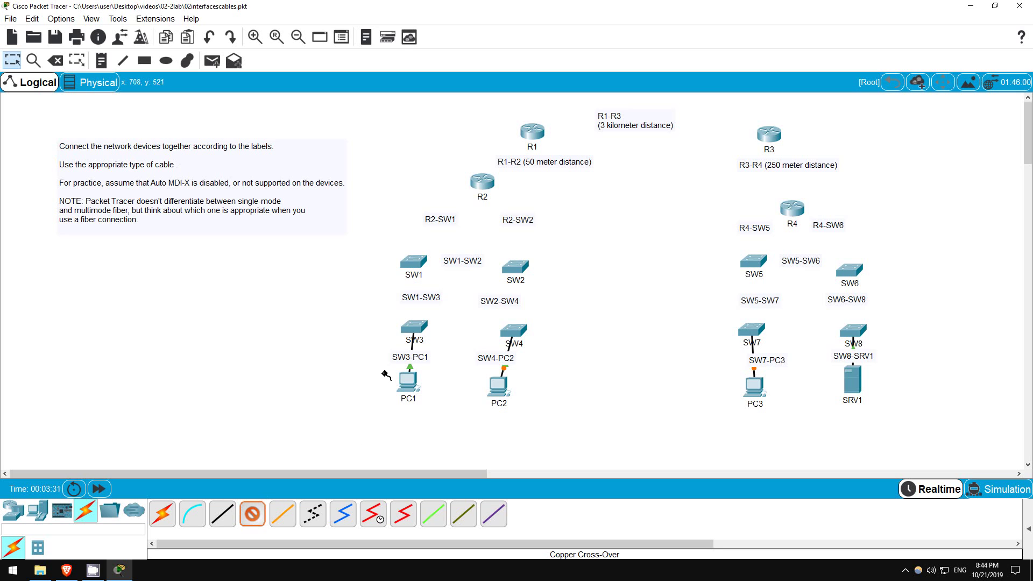
pyautogui.click(412, 327)
pyautogui.click(431, 342)
pyautogui.click(414, 262)
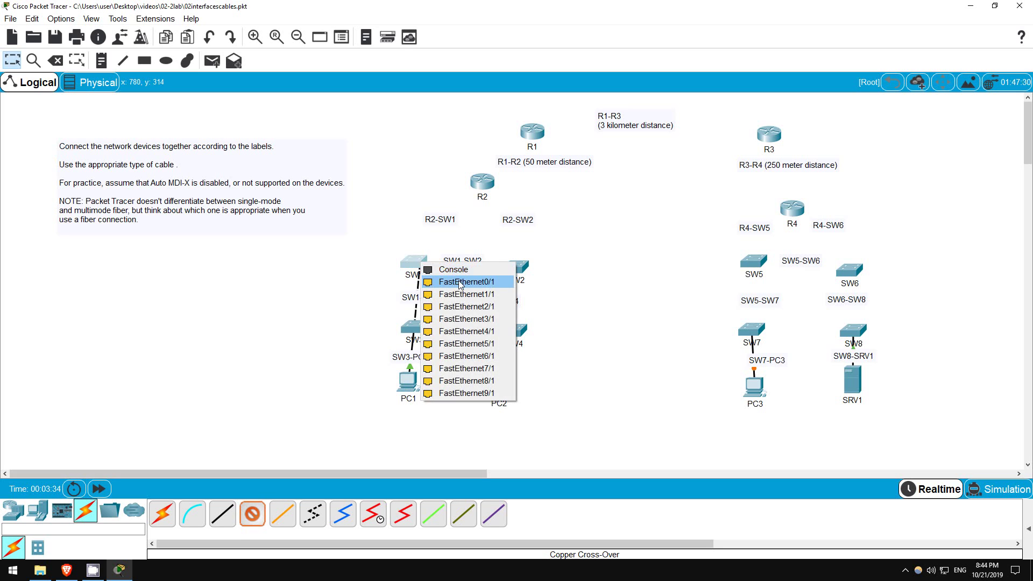
pyautogui.click(460, 281)
pyautogui.click(413, 262)
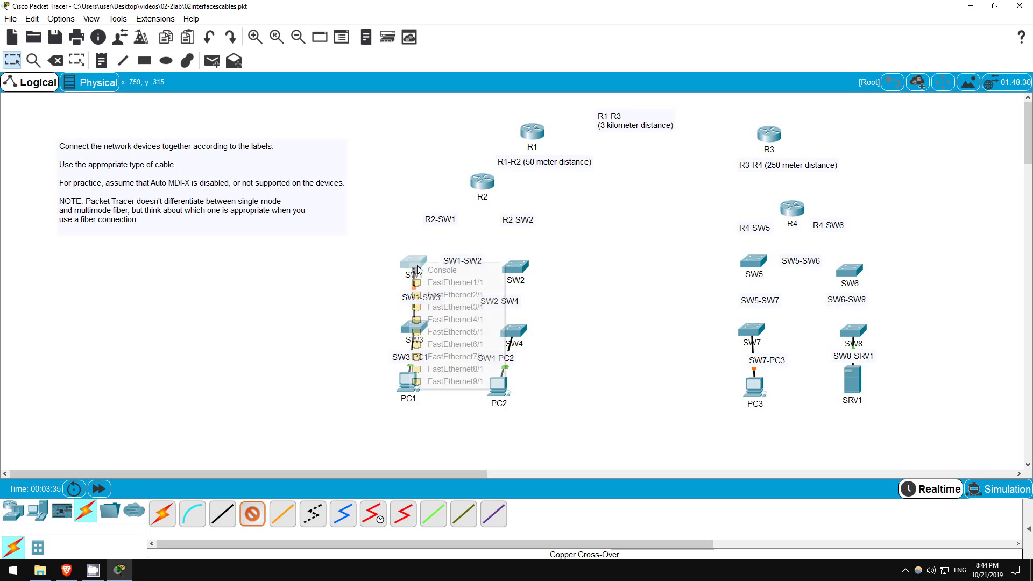
pyautogui.click(458, 285)
pyautogui.click(516, 266)
pyautogui.click(541, 287)
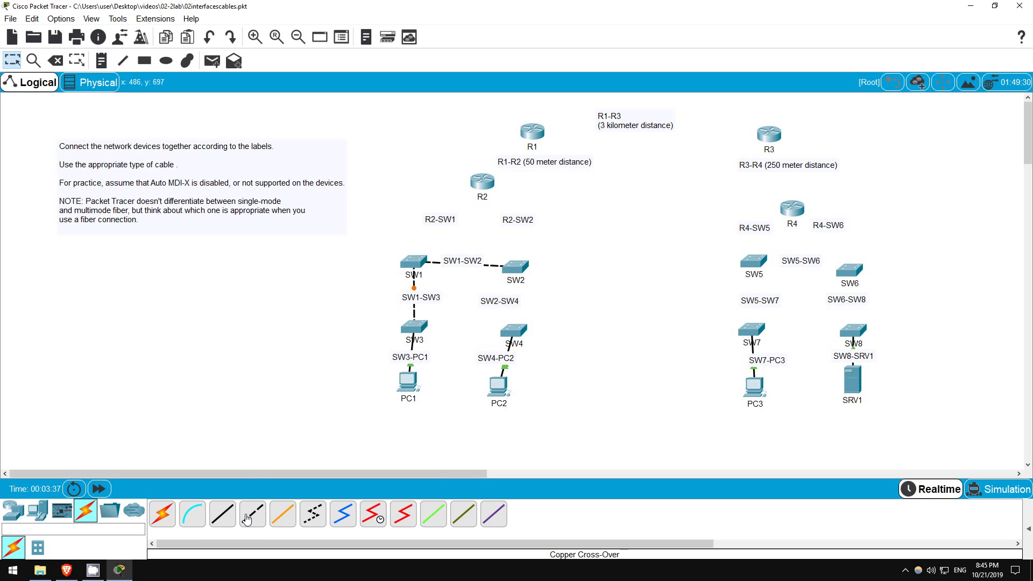
# Step: Join SW4's FastEthernet1/1 to SW2's FastEthernet1/1 with a cross-over cable
pyautogui.click(252, 514)
pyautogui.click(513, 334)
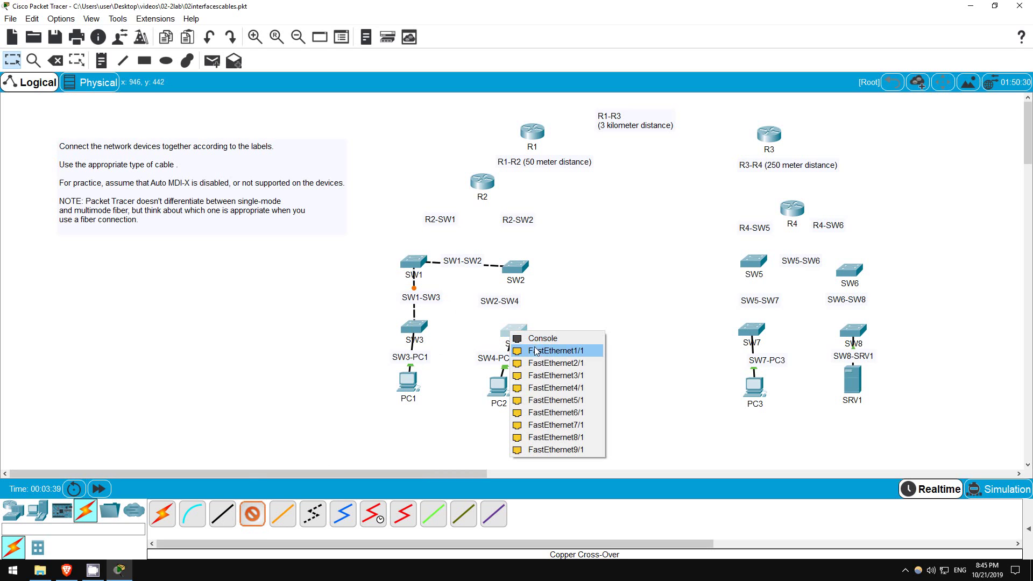
pyautogui.click(538, 347)
pyautogui.click(516, 265)
pyautogui.click(537, 286)
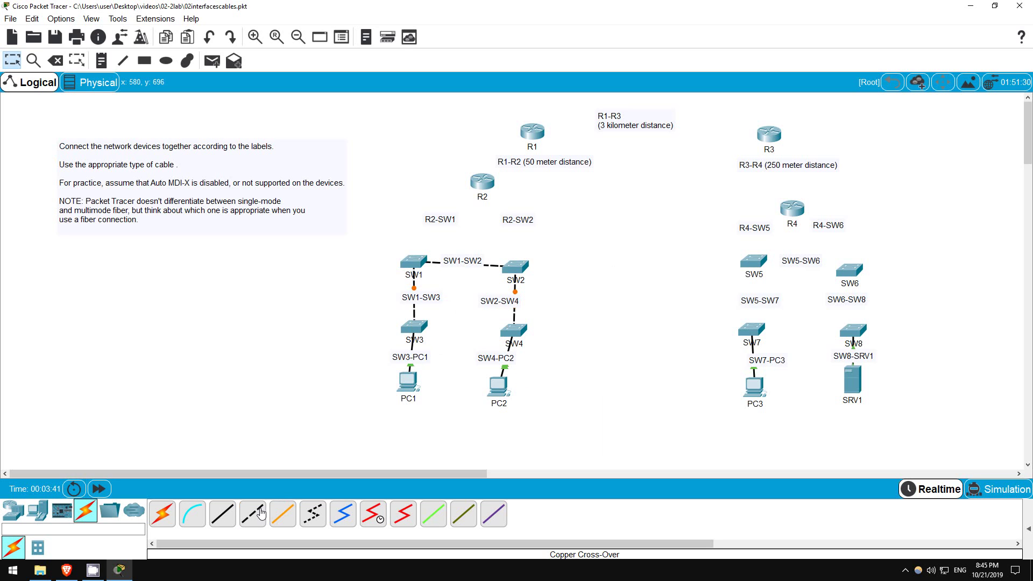
# Step: Cross-over link SW7's FastEthernet1/1 to SW5, then SW5 to SW6
pyautogui.click(752, 329)
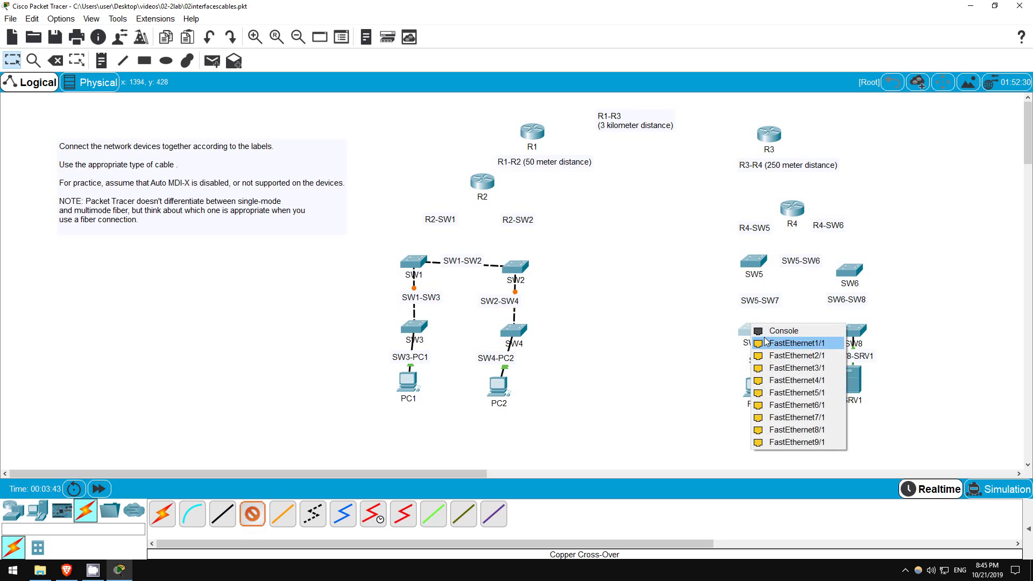
pyautogui.click(796, 343)
pyautogui.click(754, 267)
pyautogui.click(775, 277)
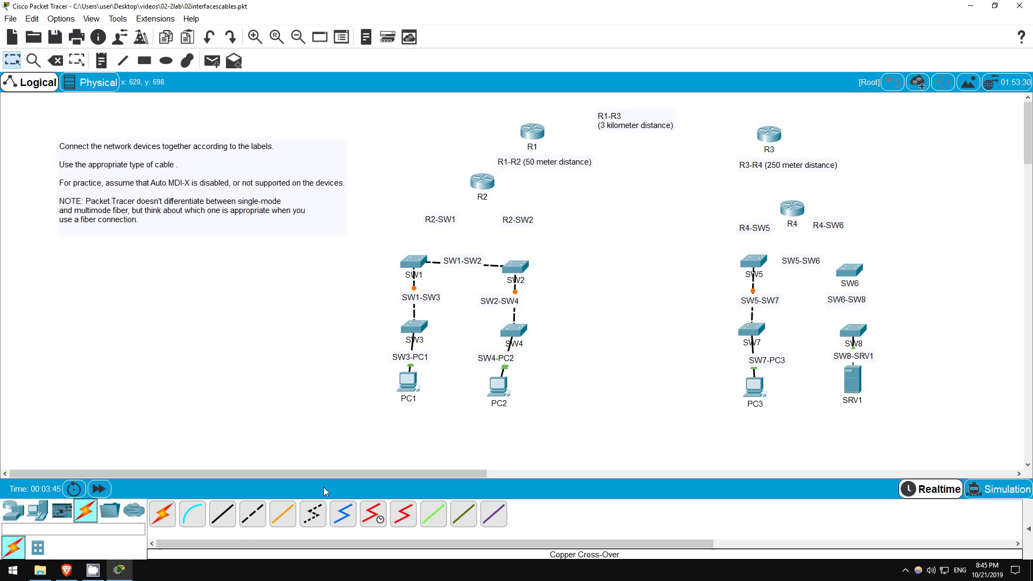
pyautogui.click(756, 260)
pyautogui.click(780, 285)
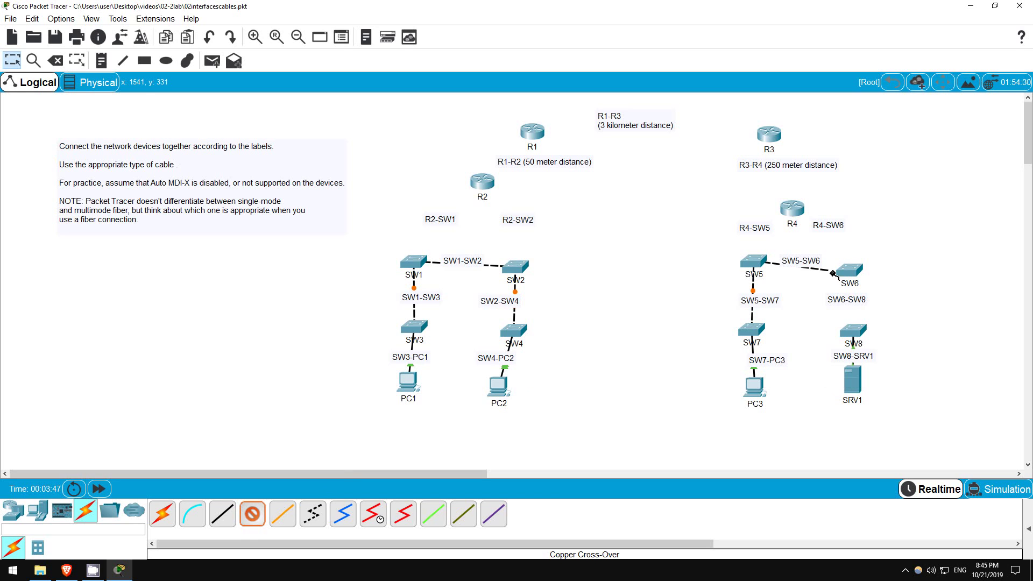
pyautogui.click(851, 273)
pyautogui.click(861, 289)
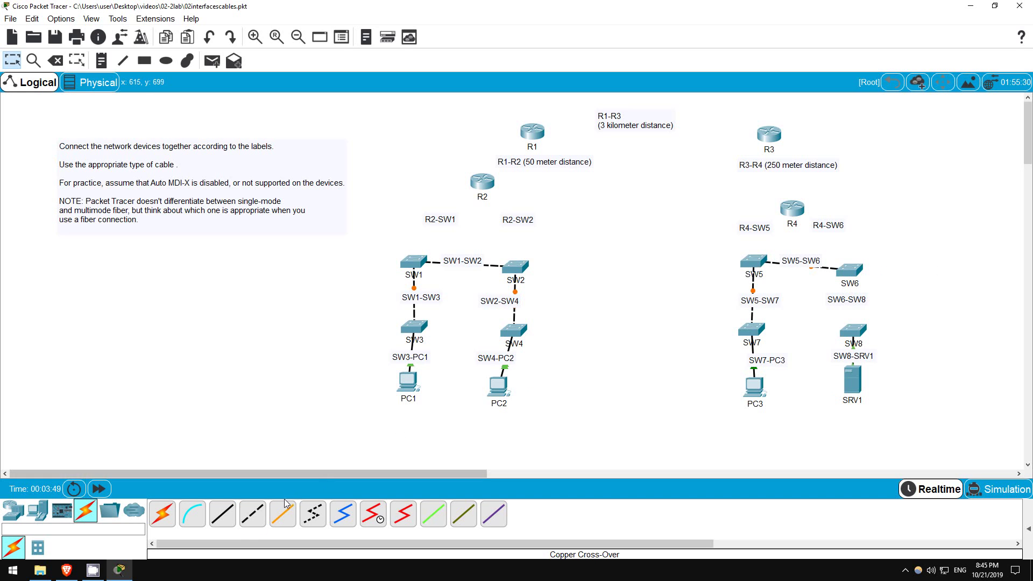
# Step: Connect SW8 to SW6's FastEthernet1/1 with a cross-over cable
pyautogui.click(855, 330)
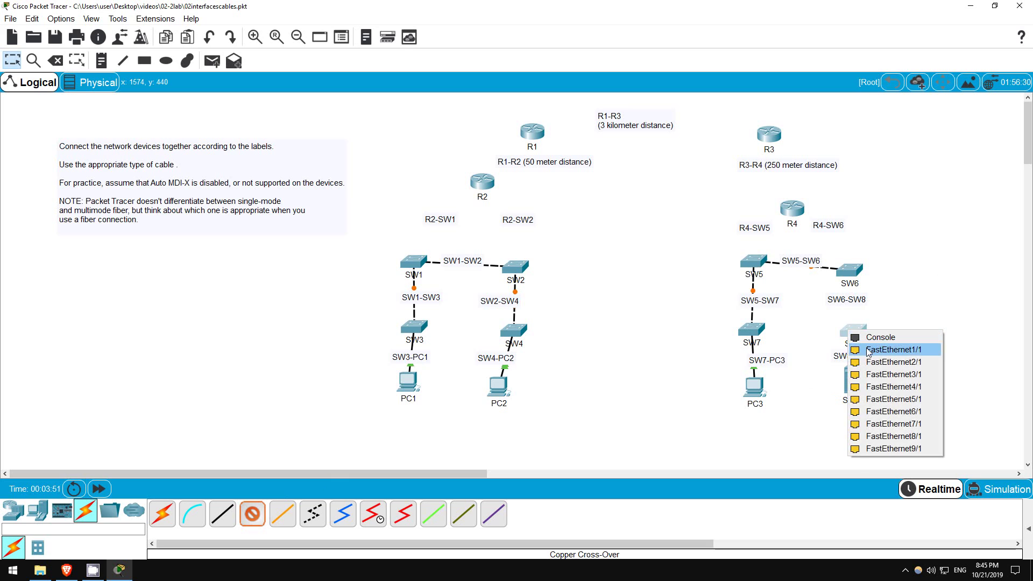
pyautogui.click(871, 349)
pyautogui.click(851, 275)
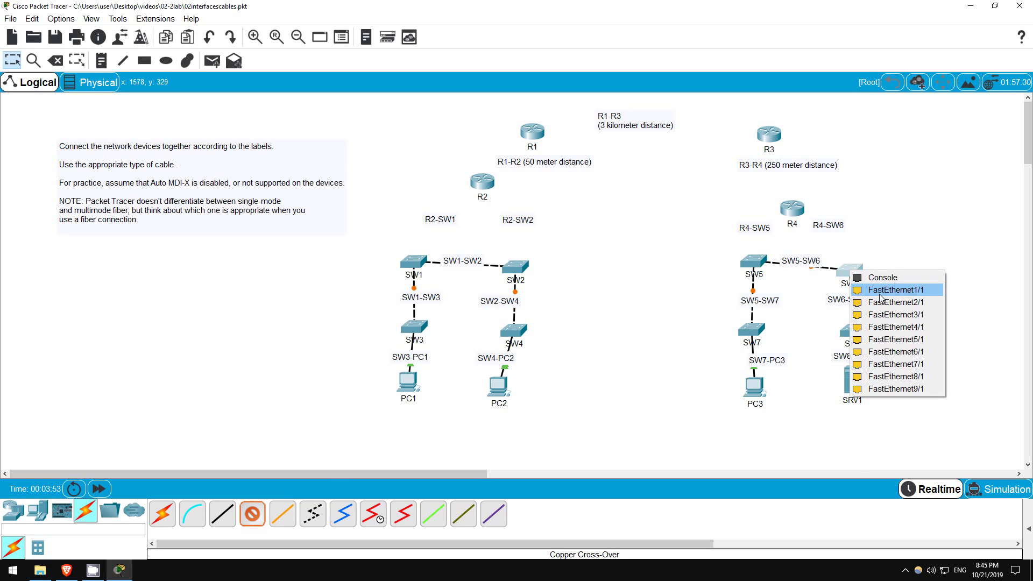
pyautogui.click(880, 293)
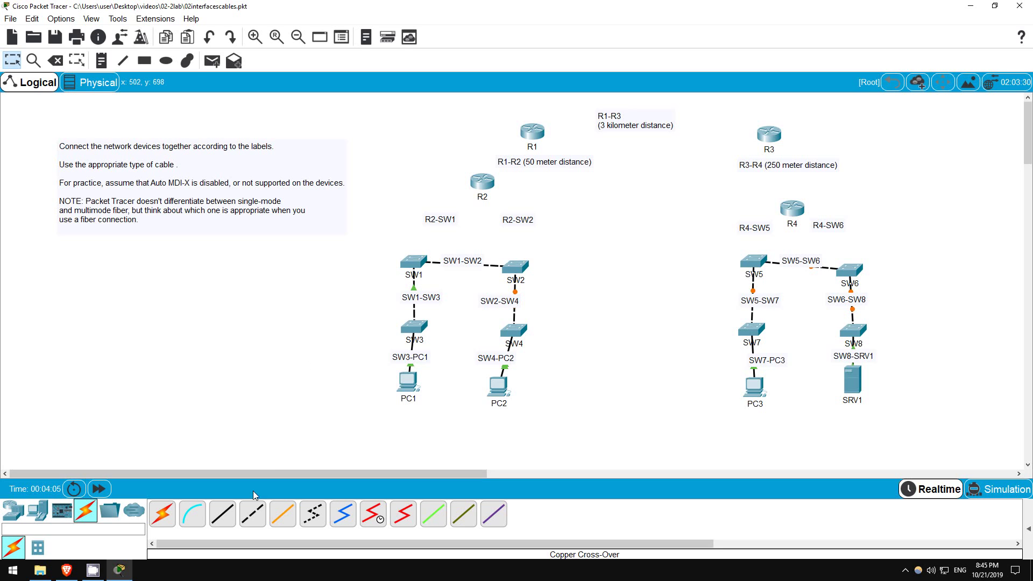
# Step: Cable SW1 to R2's FastEthernet0/0 and SW2's FastEthernet0/1 to R2 with straight-through copper
pyautogui.click(222, 513)
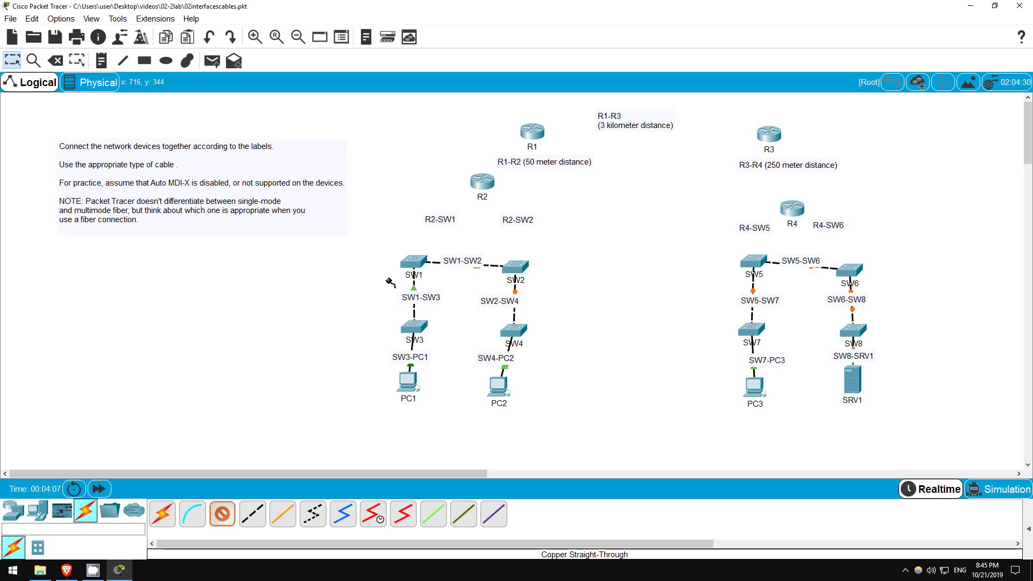
pyautogui.click(405, 264)
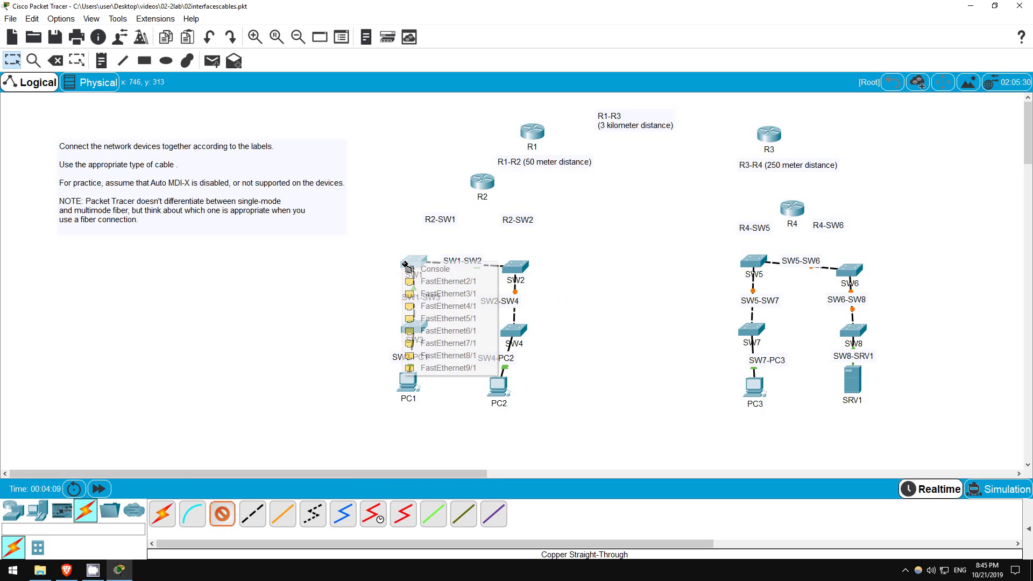
pyautogui.click(430, 296)
pyautogui.click(481, 189)
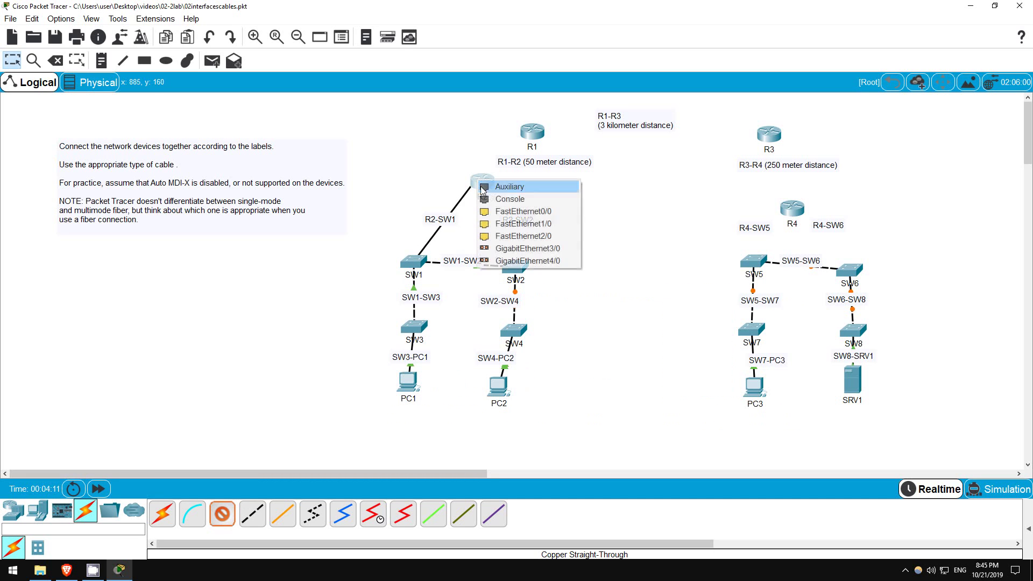
pyautogui.click(509, 211)
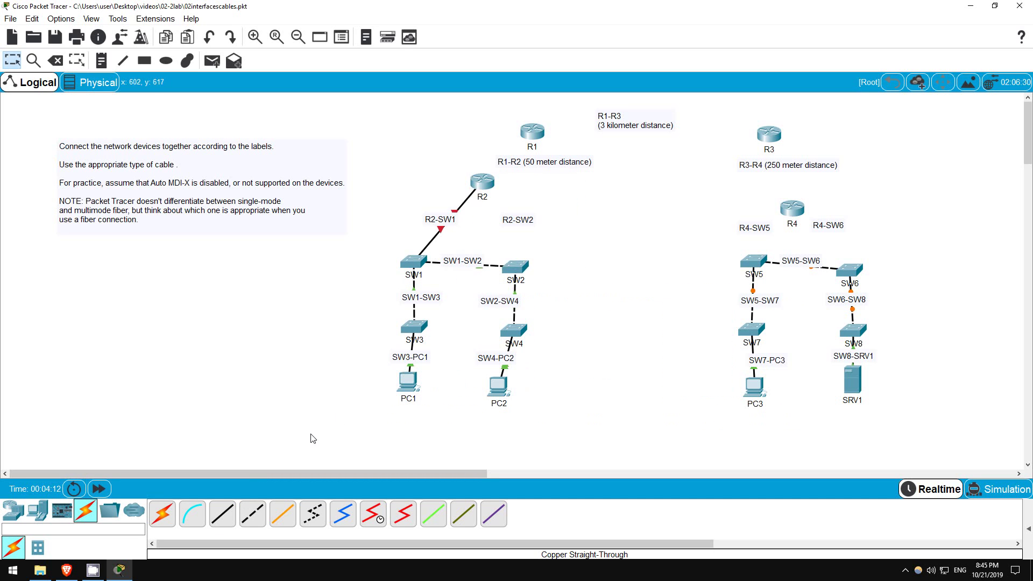
pyautogui.click(509, 269)
pyautogui.click(538, 285)
pyautogui.click(487, 176)
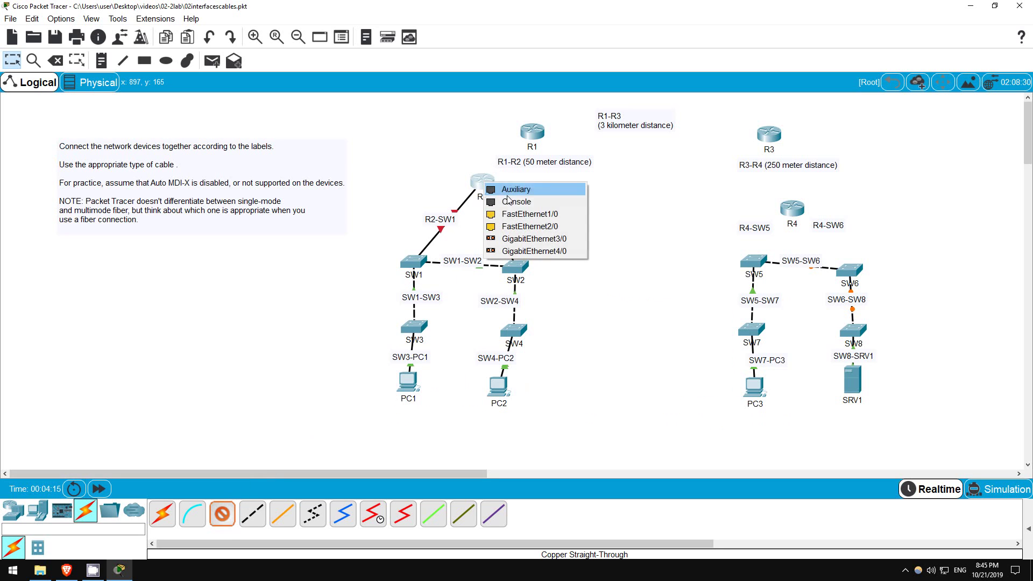
pyautogui.click(520, 210)
# Step: Link SW5 to R4's FastEthernet0/0, and start SW6's FastEthernet2/1 cable toward R4
pyautogui.click(223, 515)
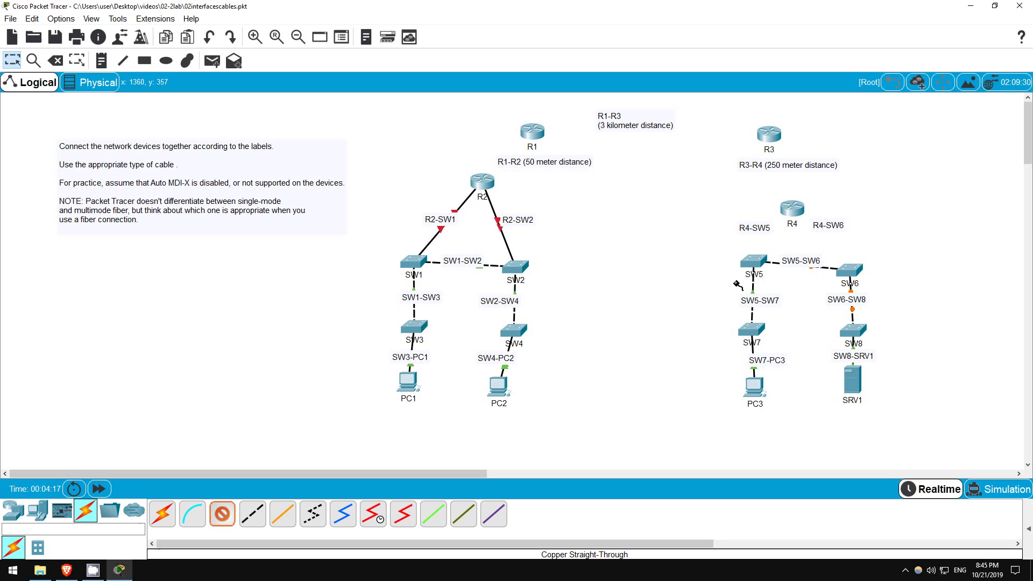
pyautogui.click(753, 261)
pyautogui.click(769, 278)
pyautogui.click(785, 214)
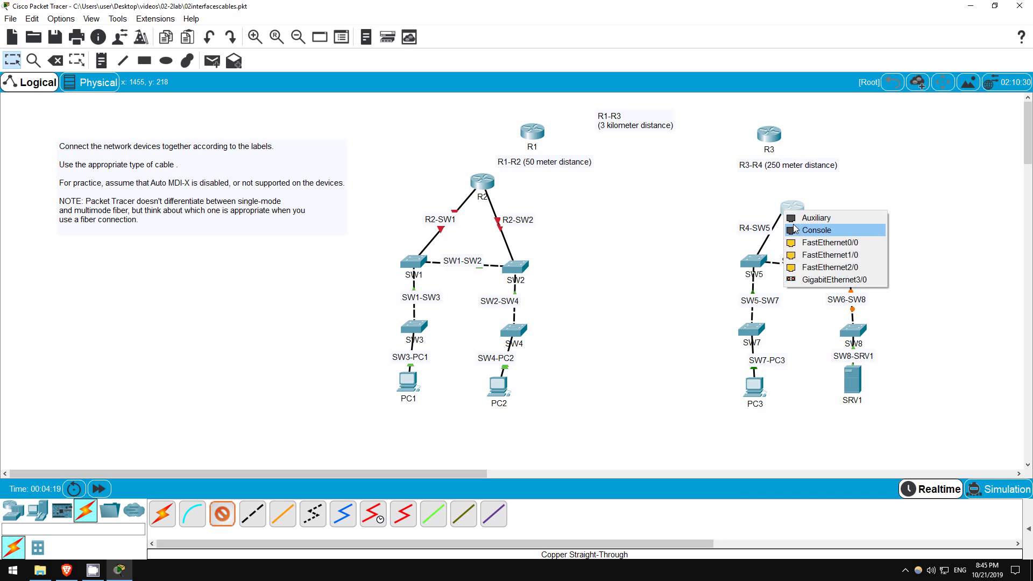
pyautogui.click(804, 240)
pyautogui.click(222, 513)
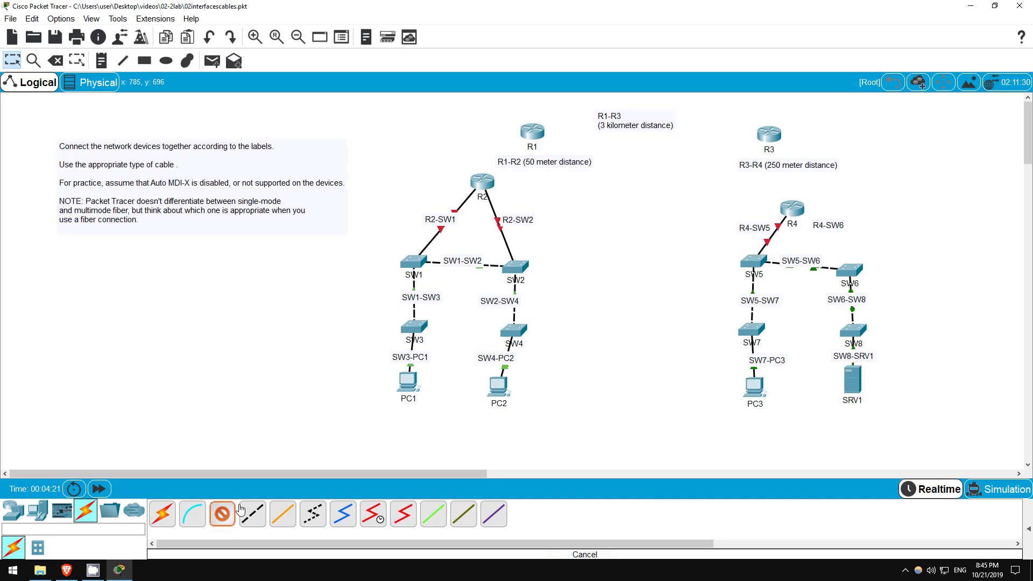
pyautogui.click(849, 271)
pyautogui.click(862, 291)
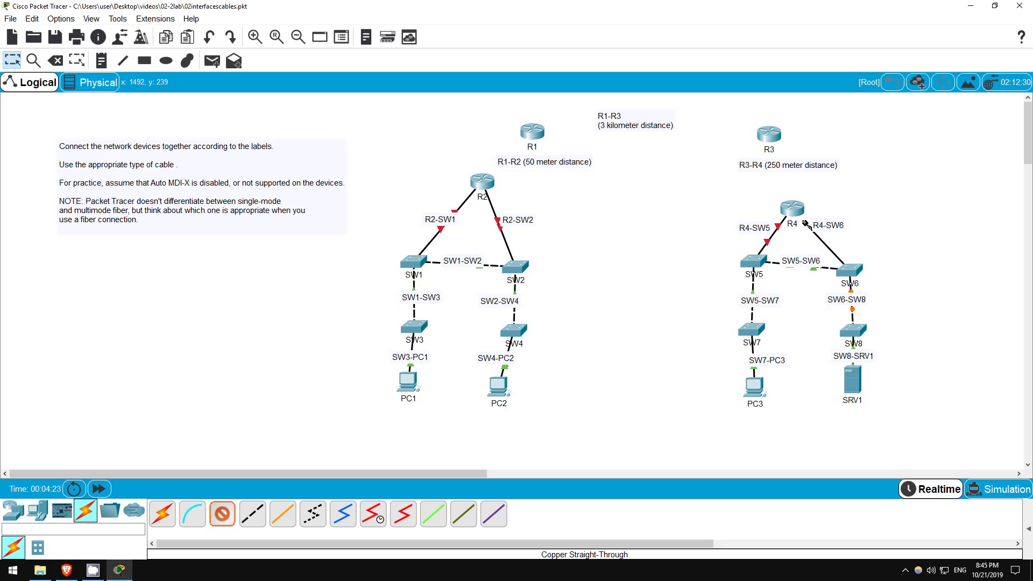
pyautogui.click(795, 209)
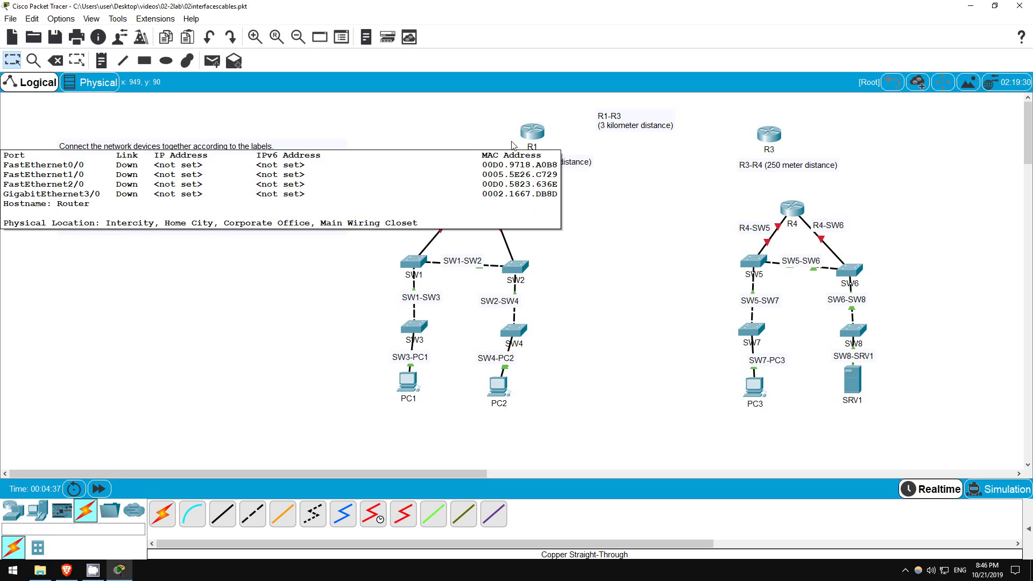
pyautogui.moveTo(598, 179); pyautogui.dragTo(486, 158)
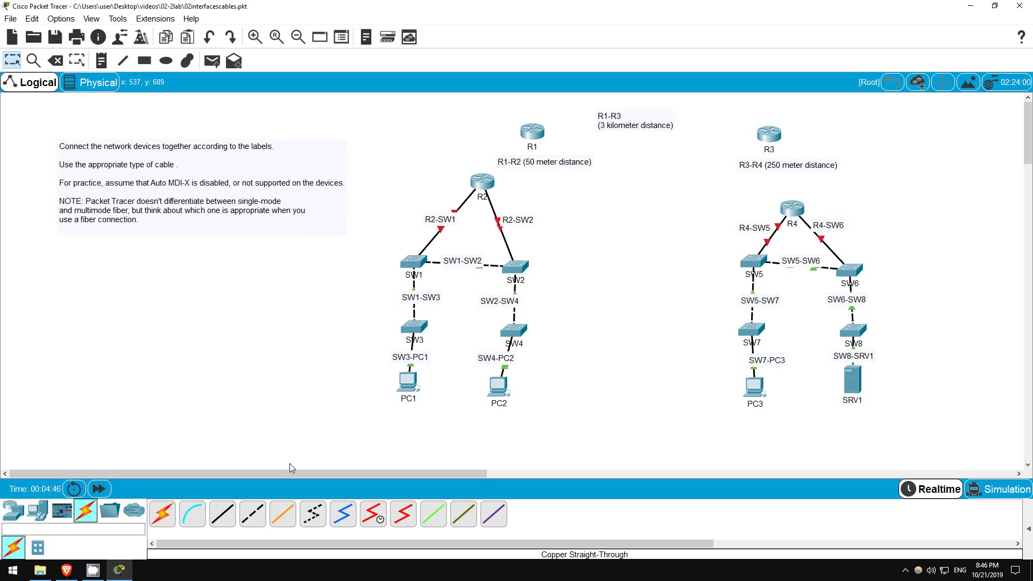
# Step: Join R2's FastEthernet2/0 to R1's FastEthernet0/0 with a copper cross-over cable
pyautogui.click(259, 517)
pyautogui.click(482, 182)
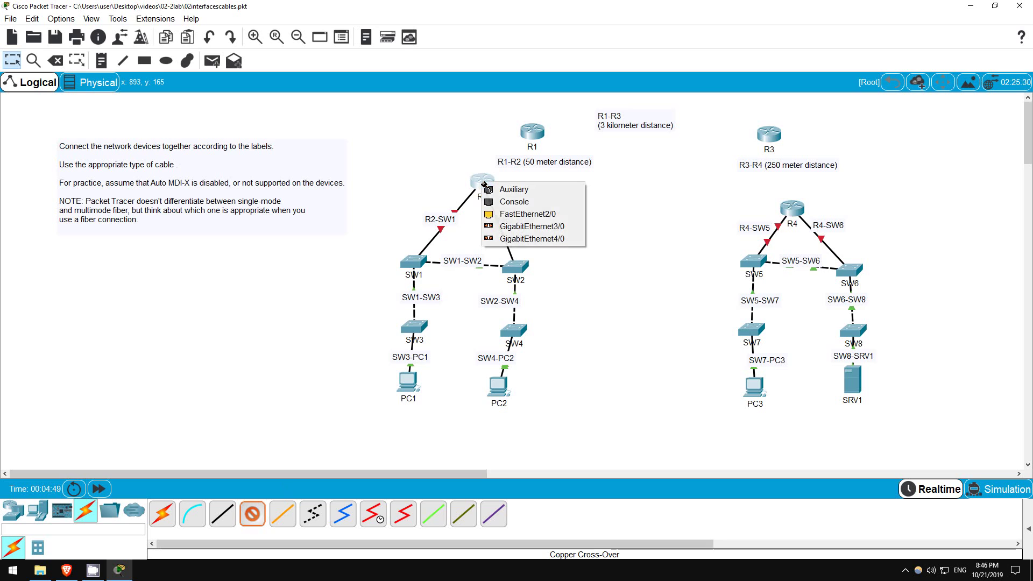
pyautogui.click(535, 214)
pyautogui.click(533, 130)
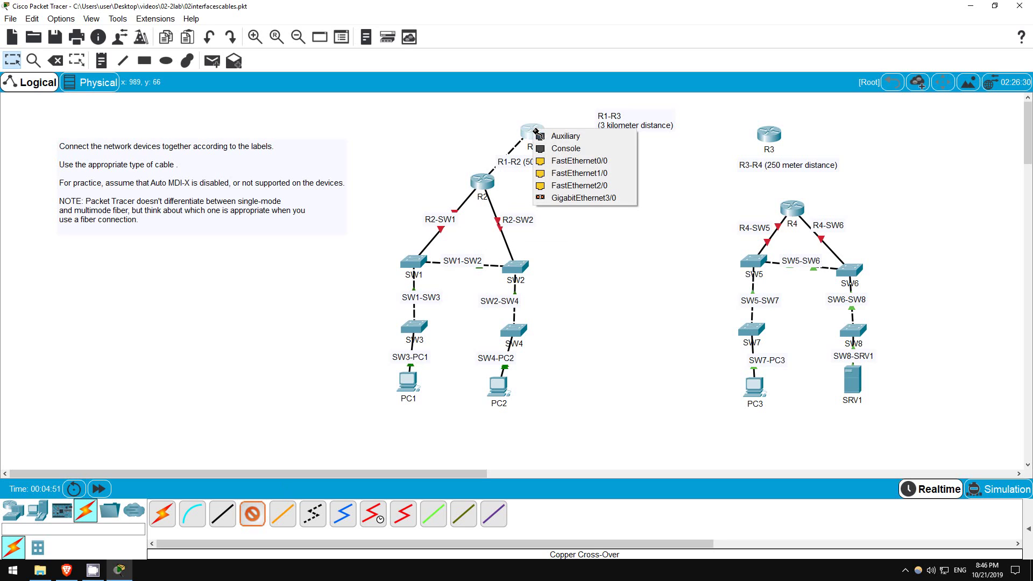
pyautogui.click(574, 162)
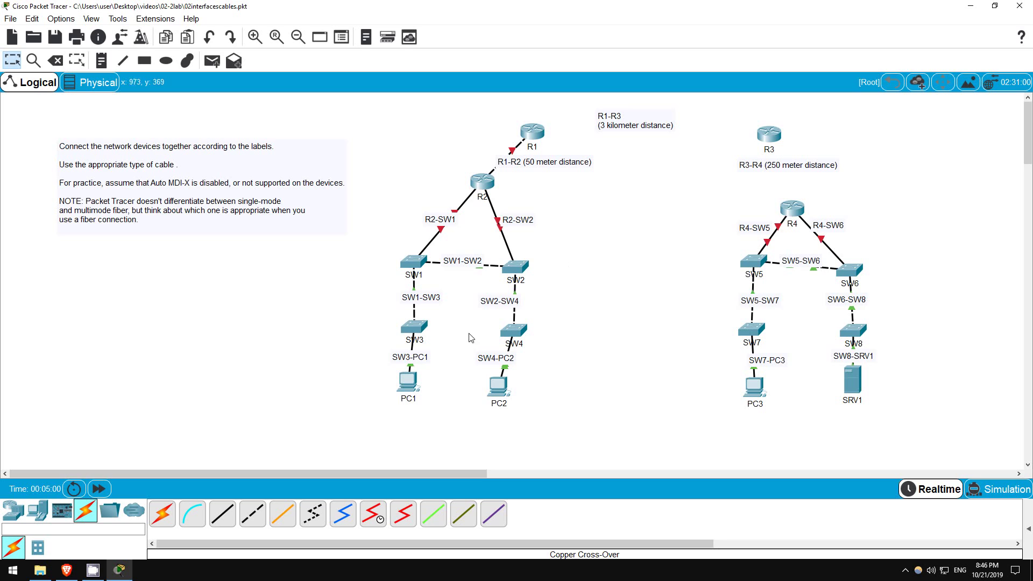
pyautogui.click(280, 515)
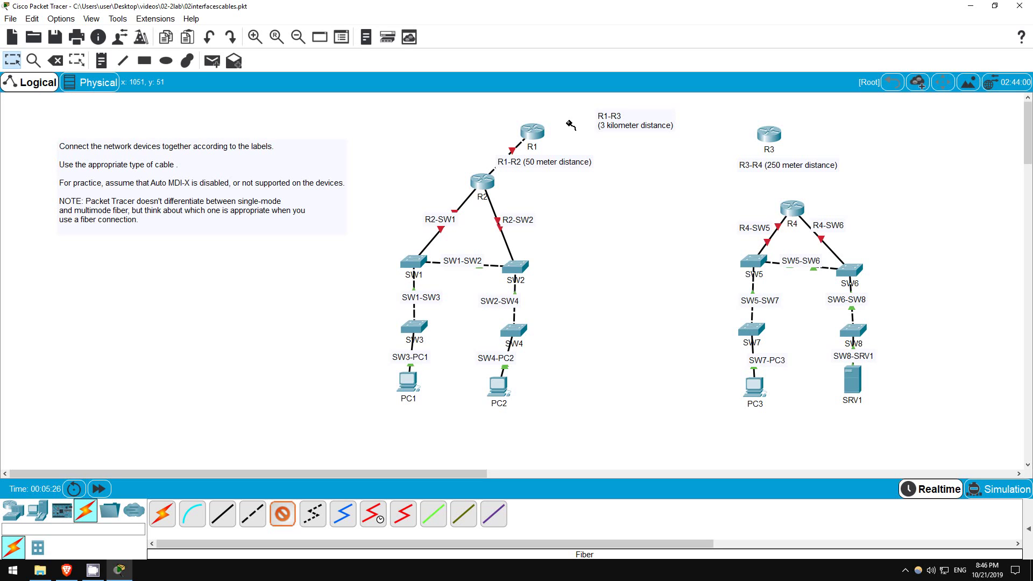
# Step: Run a fiber cable from R1's GigabitEthernet3/0 to R3
pyautogui.click(534, 135)
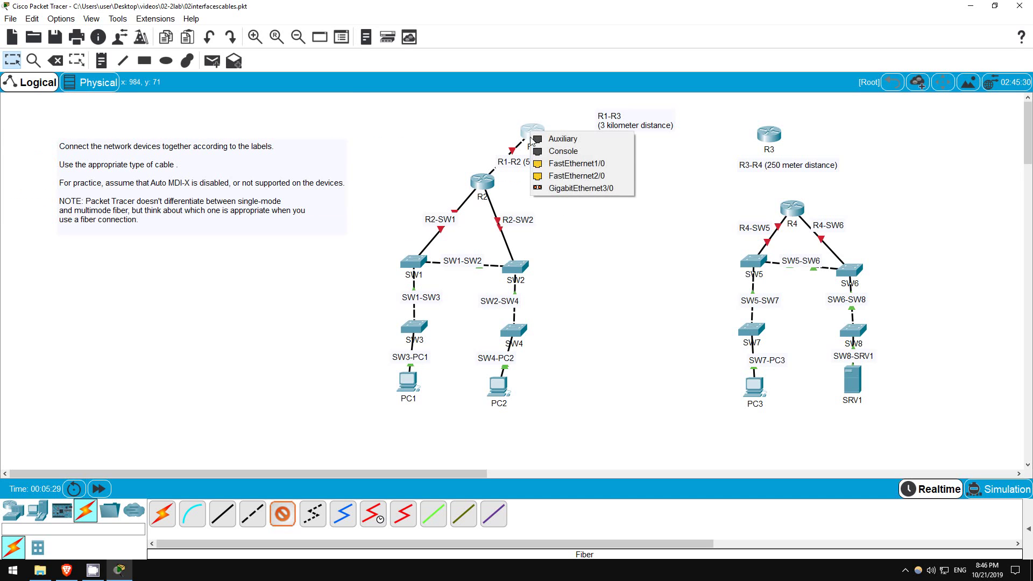
pyautogui.click(555, 189)
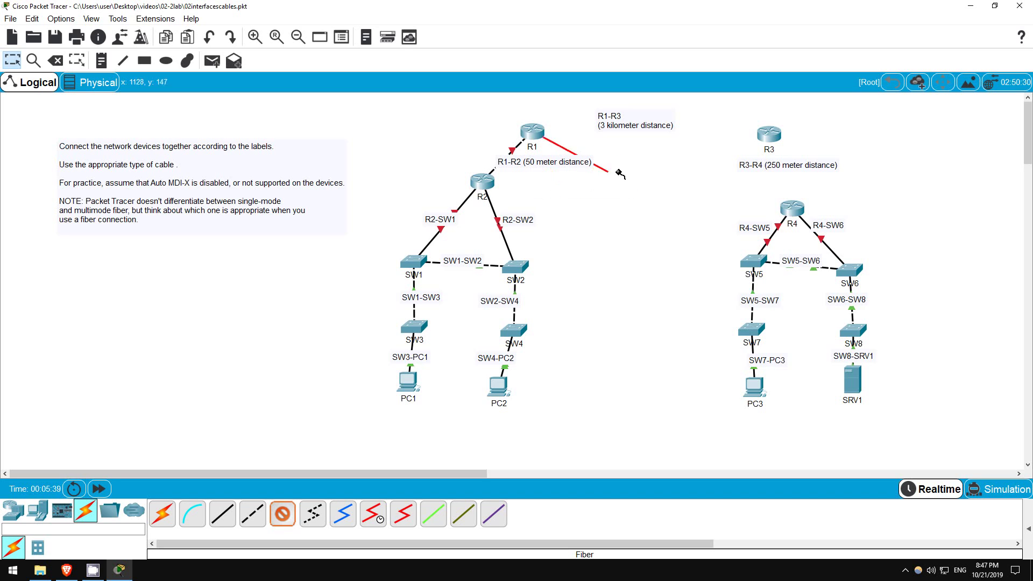
pyautogui.click(777, 135)
pyautogui.click(783, 192)
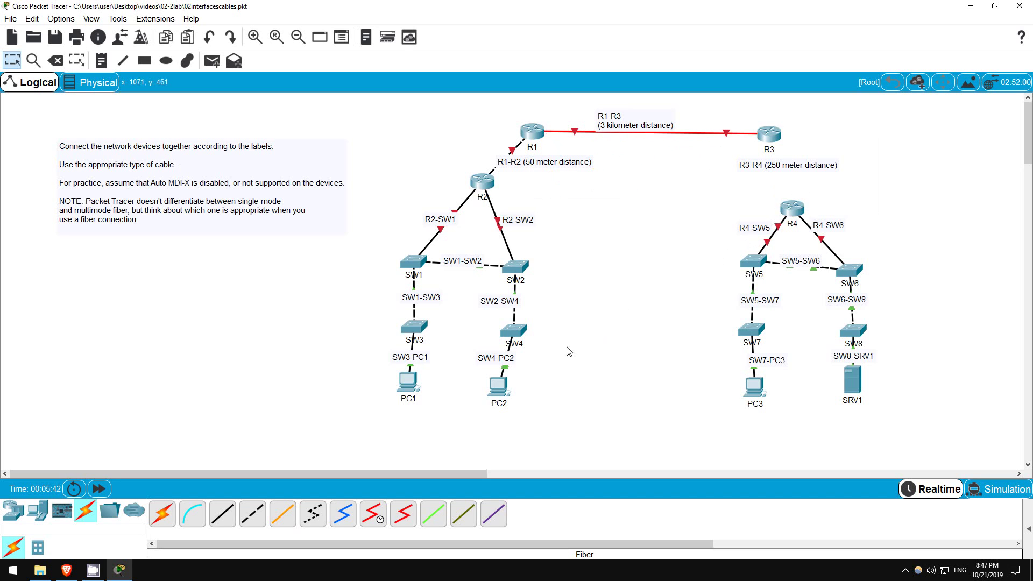
# Step: Run fiber from R4's GigabitEthernet3/0 to R3's GigabitEthernet3/0
pyautogui.click(281, 514)
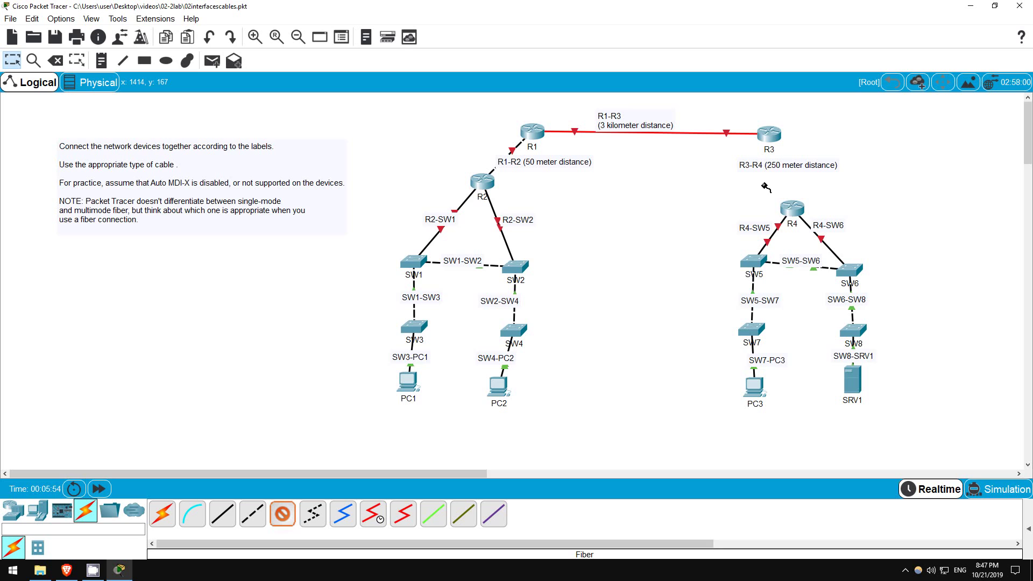
pyautogui.click(791, 206)
pyautogui.click(831, 248)
pyautogui.click(768, 134)
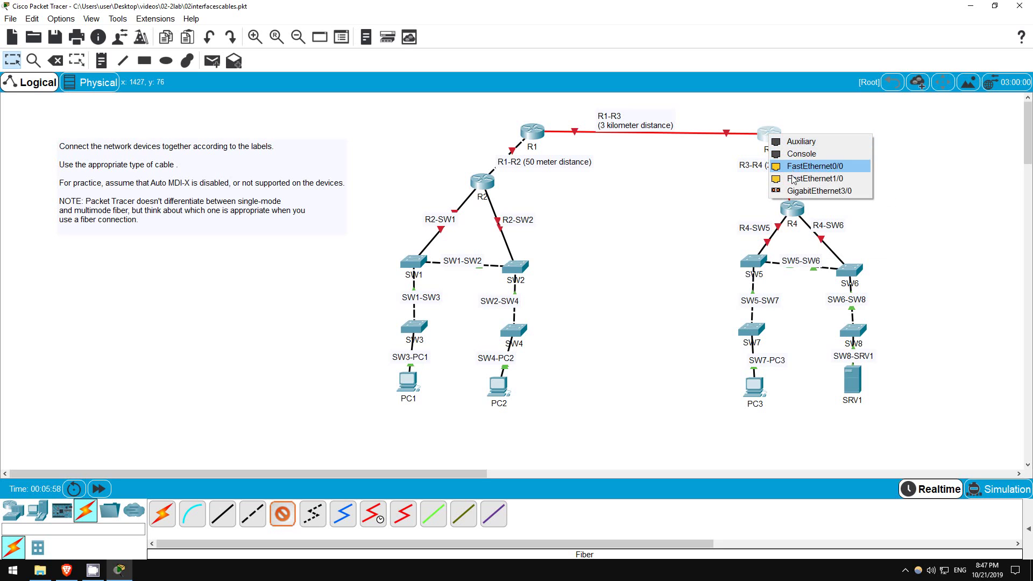
pyautogui.click(794, 191)
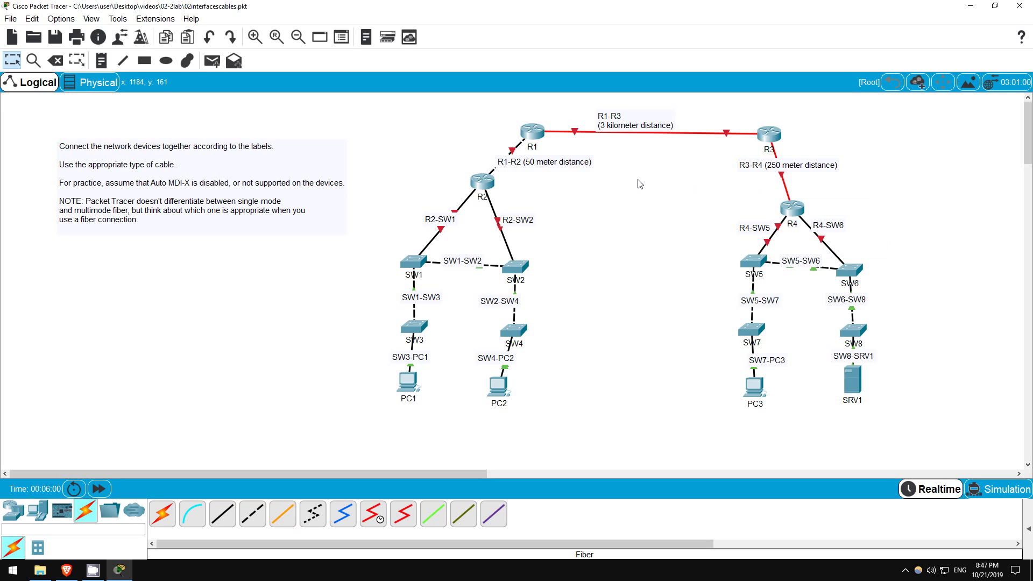